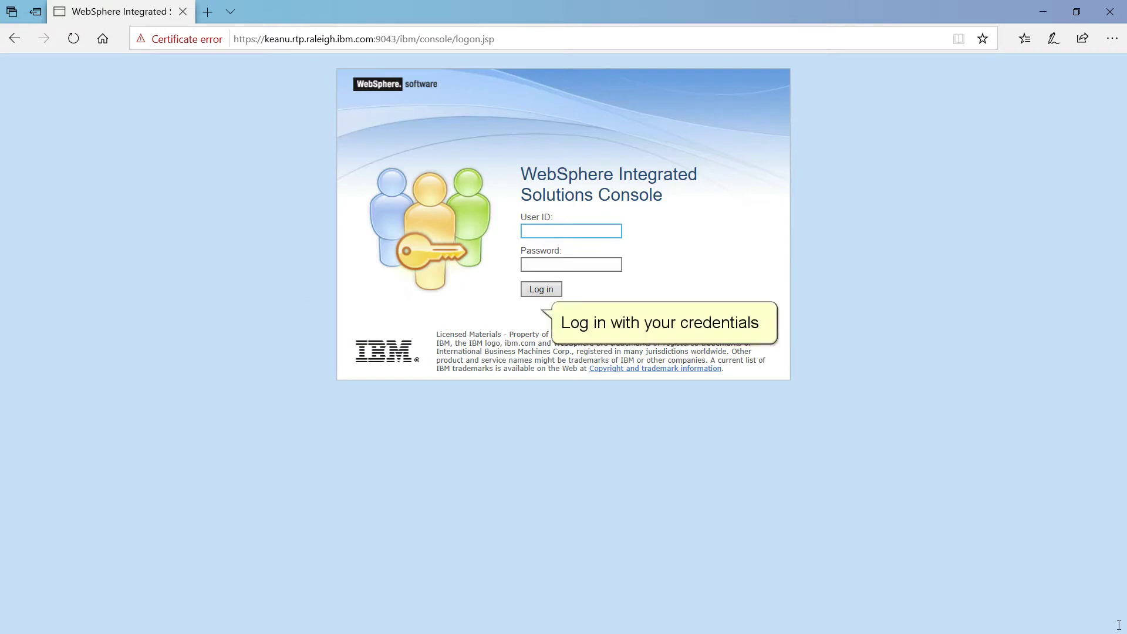
- Log in to the console with the administrator user ID and password
click(559, 231)
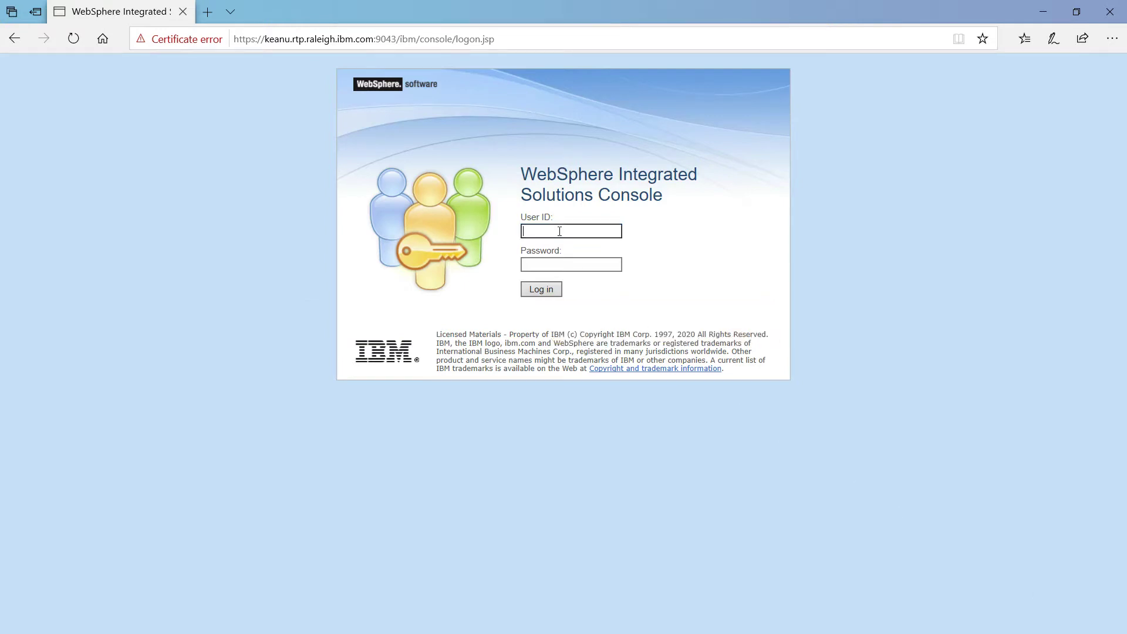
text(Administrator)
click(548, 270)
text(*********)
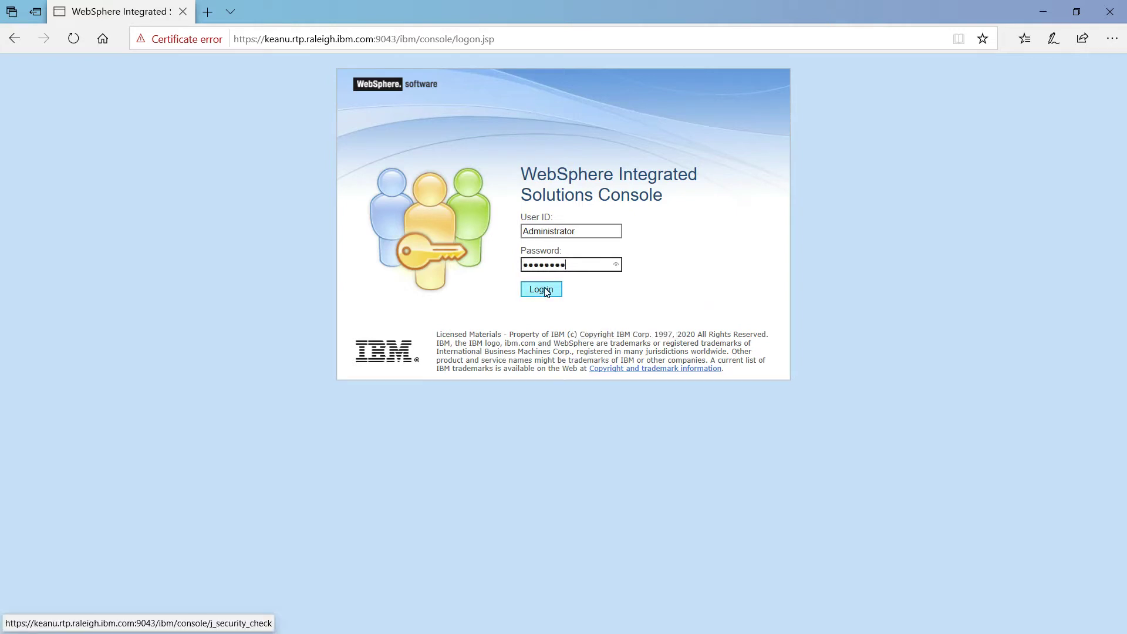
click(544, 292)
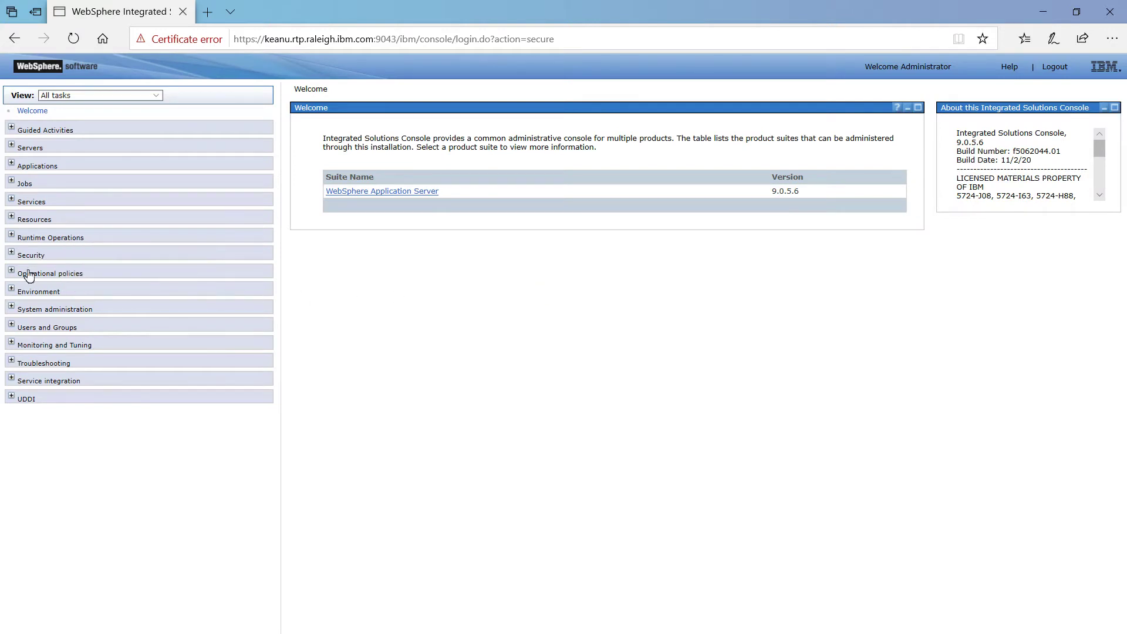
- Go to Security > SSL certificate and key management > SSL configurations
click(12, 253)
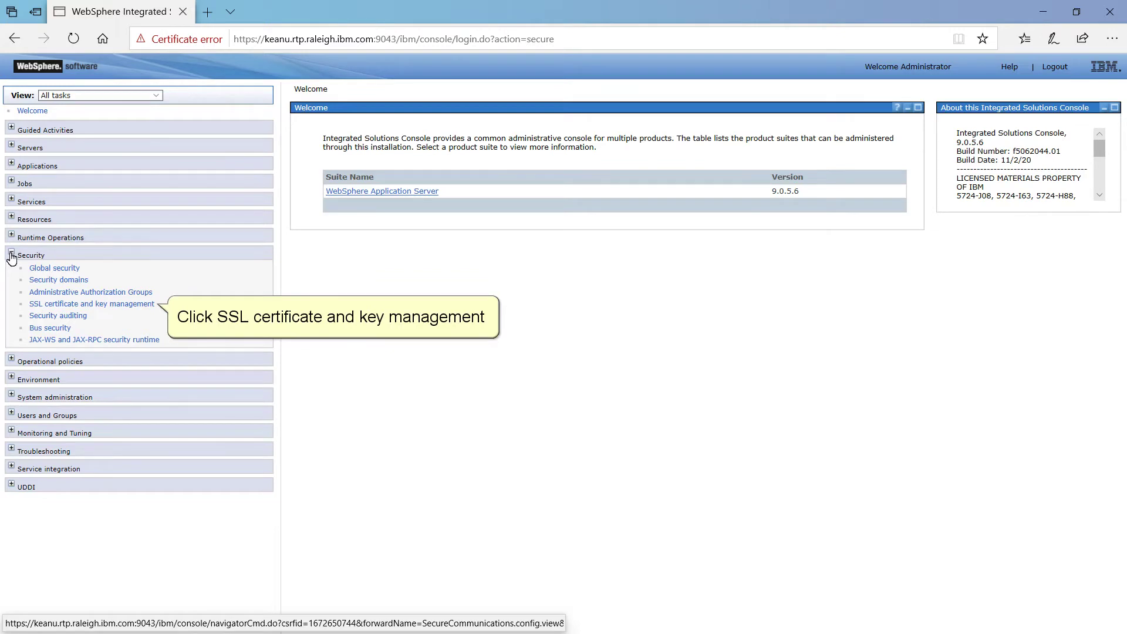
click(69, 308)
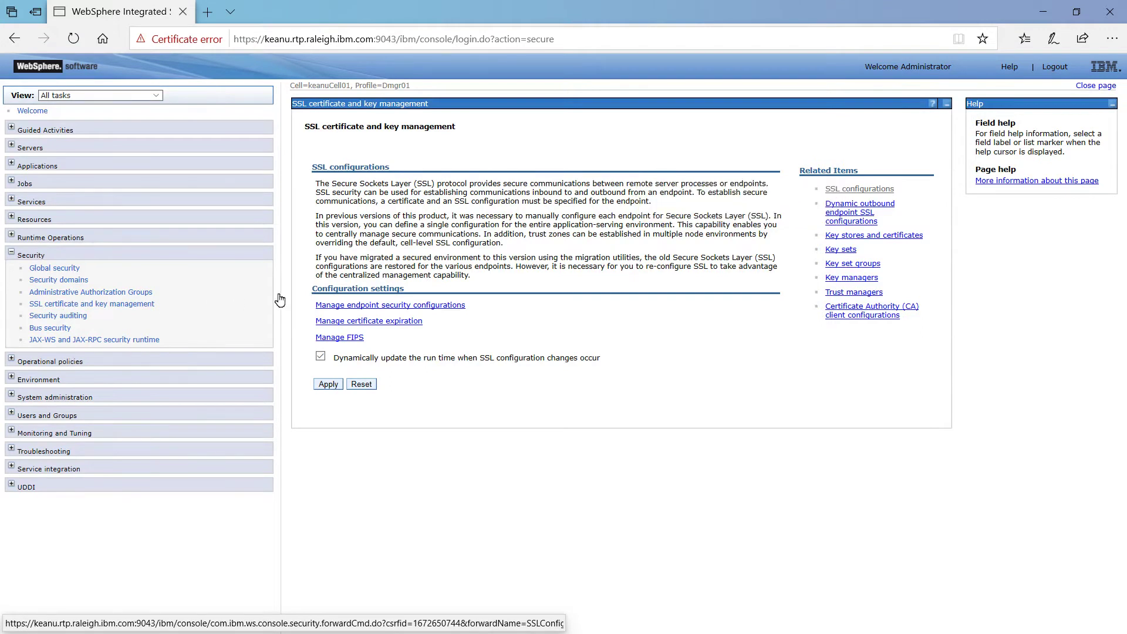
click(852, 190)
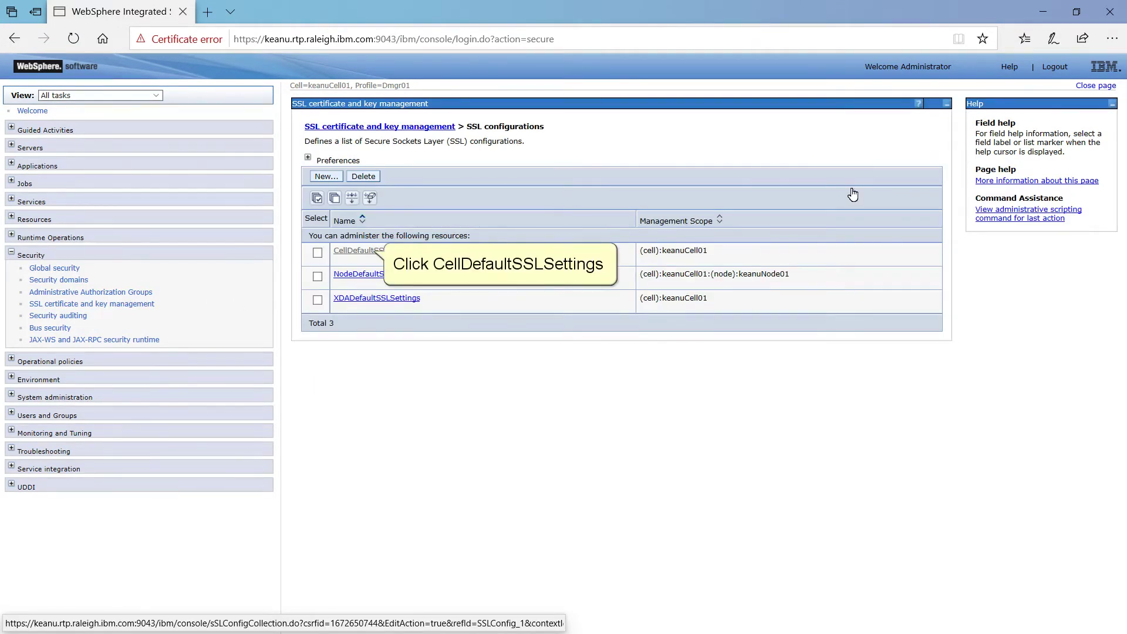
- Change the CellDefaultSSLSettings QoP protocol to TLSv1.3 and confirm with OK
click(374, 253)
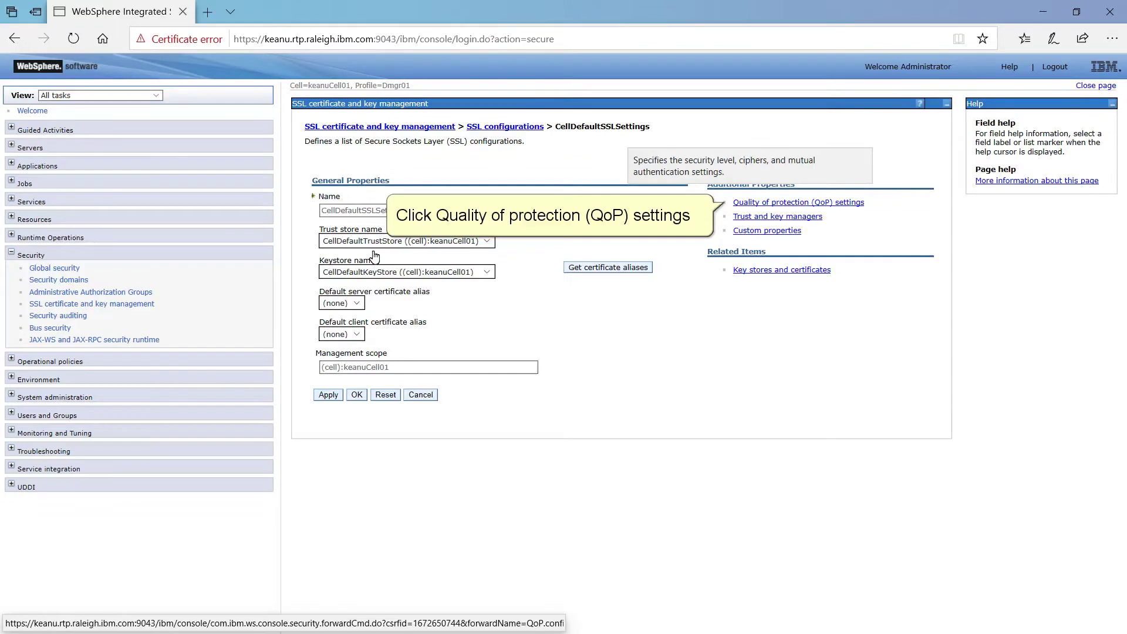
click(755, 205)
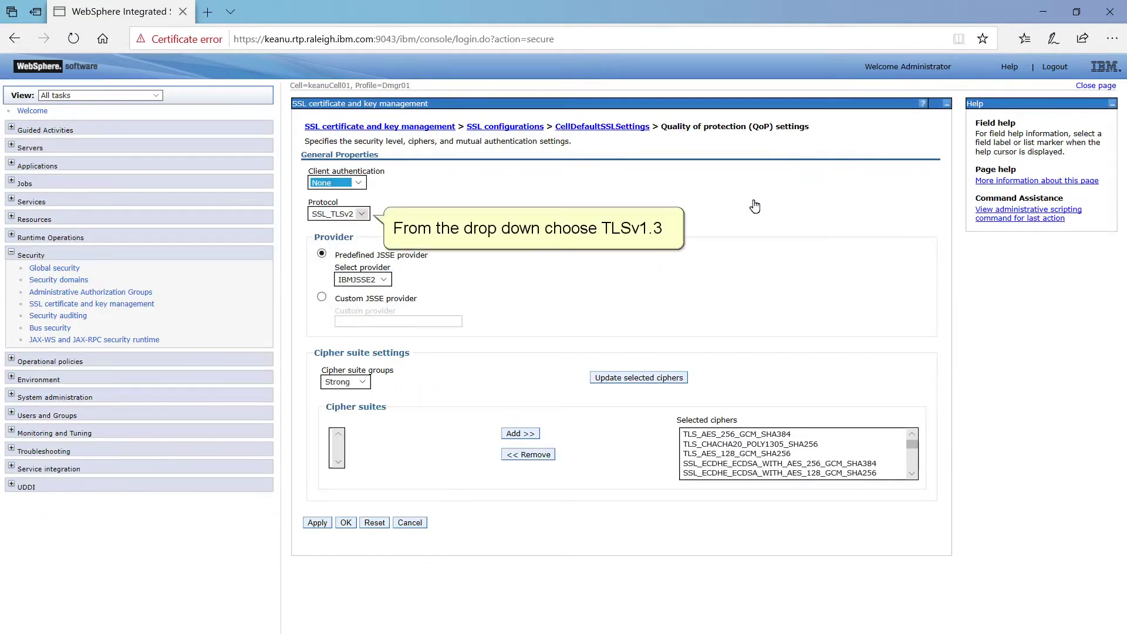
key(Tab)
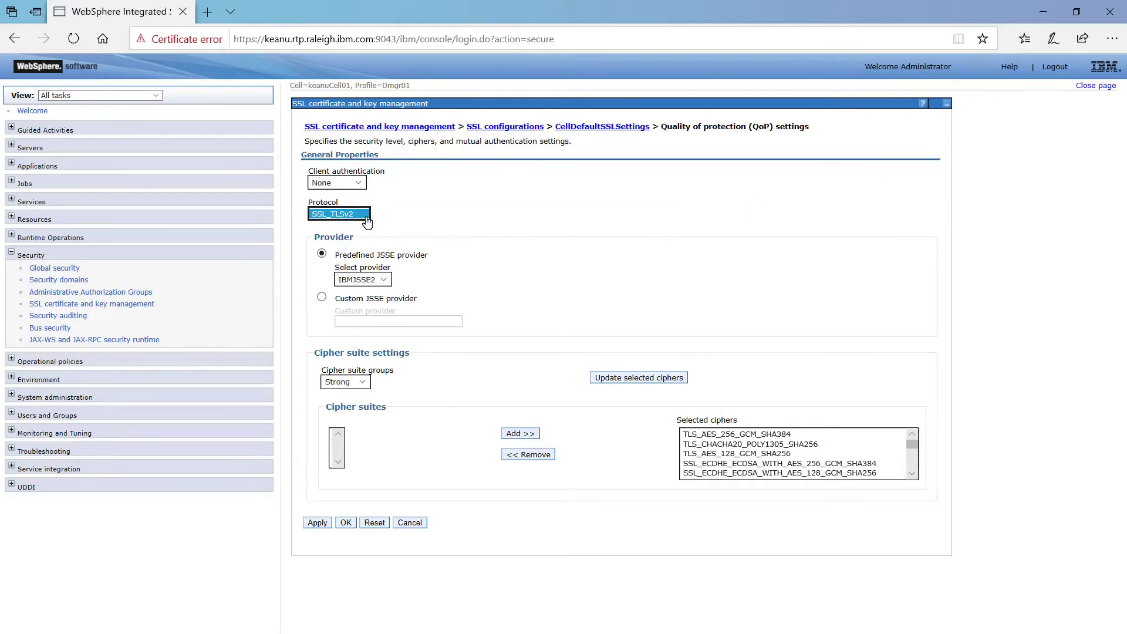
click(340, 214)
click(345, 262)
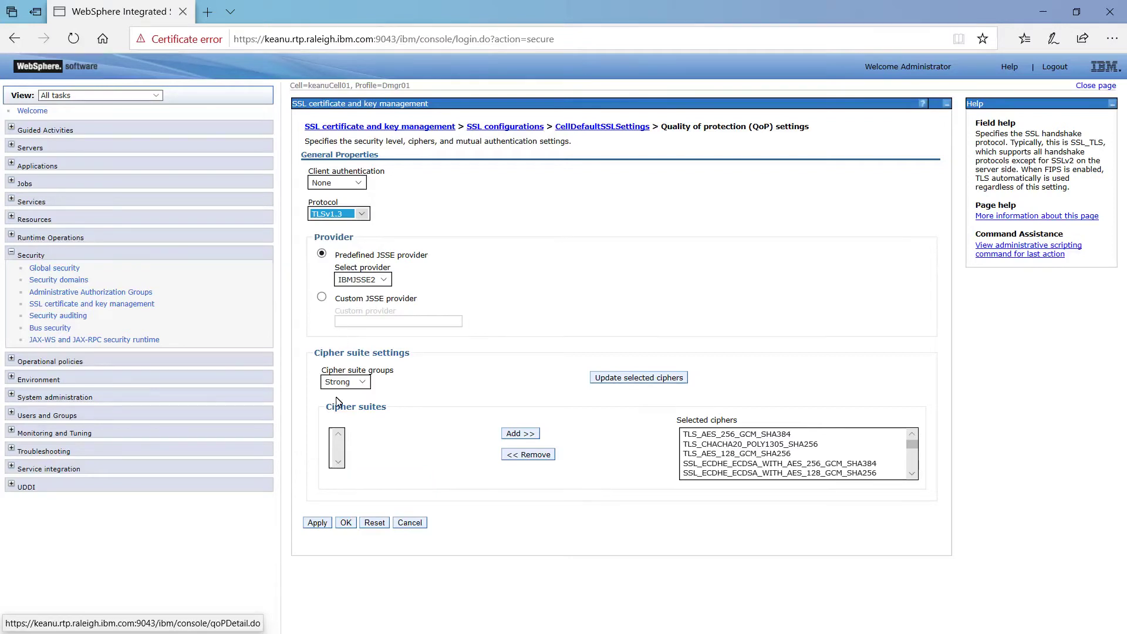
click(350, 524)
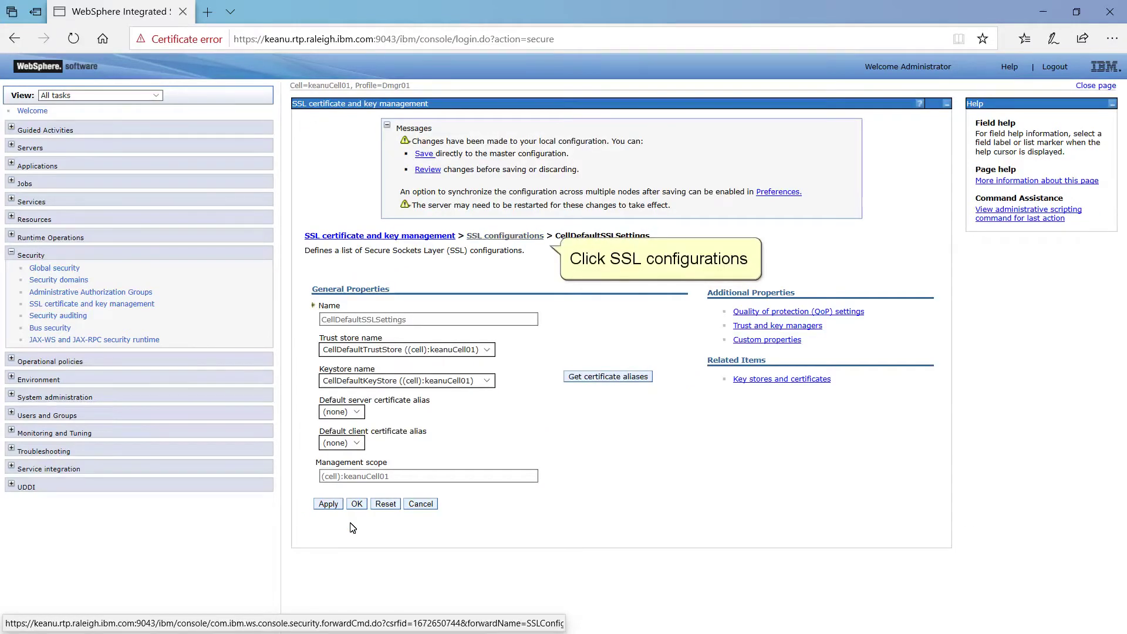
- Back in SSL configurations, switch the NodeDefaultSSLSettings QoP protocol to TLSv1.3 and confirm
click(493, 238)
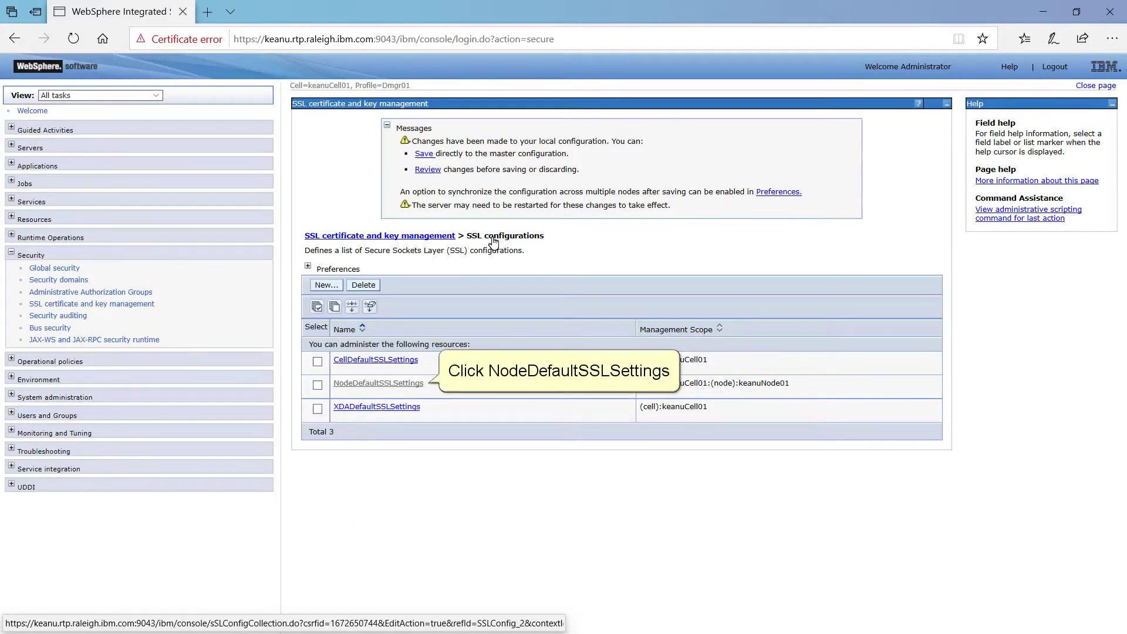
click(376, 385)
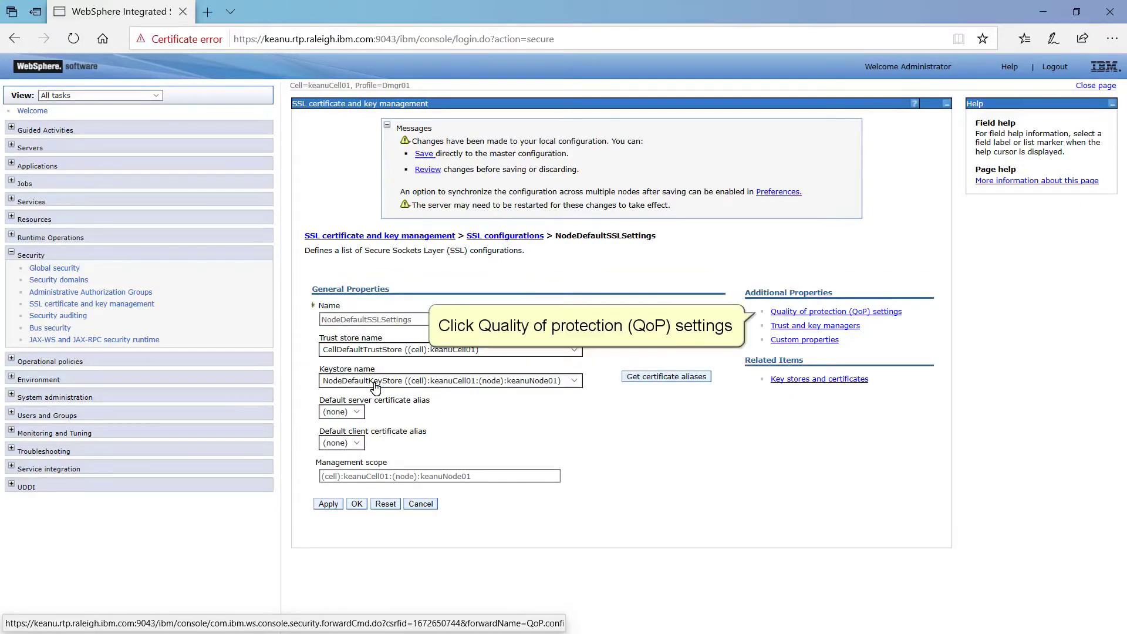
click(804, 316)
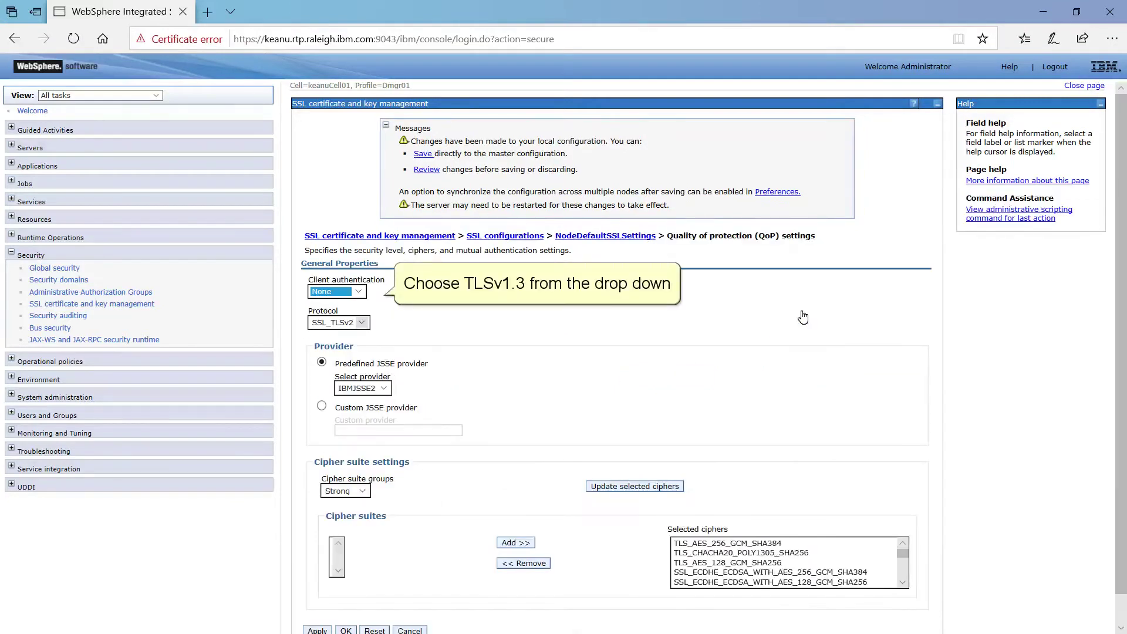
key(Tab)
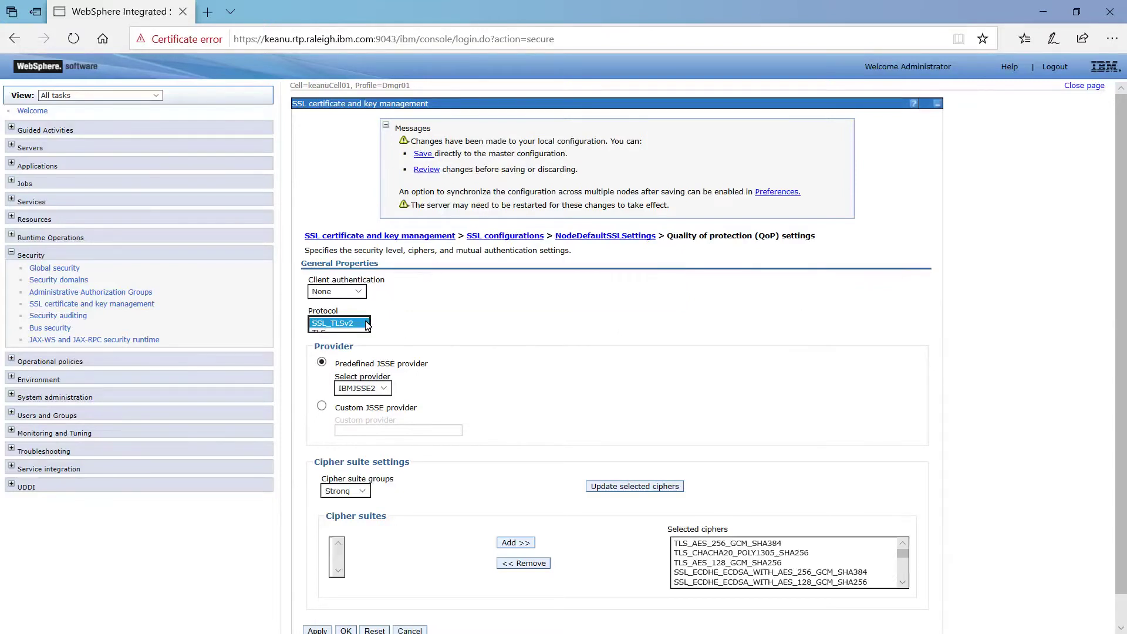
click(365, 323)
click(345, 372)
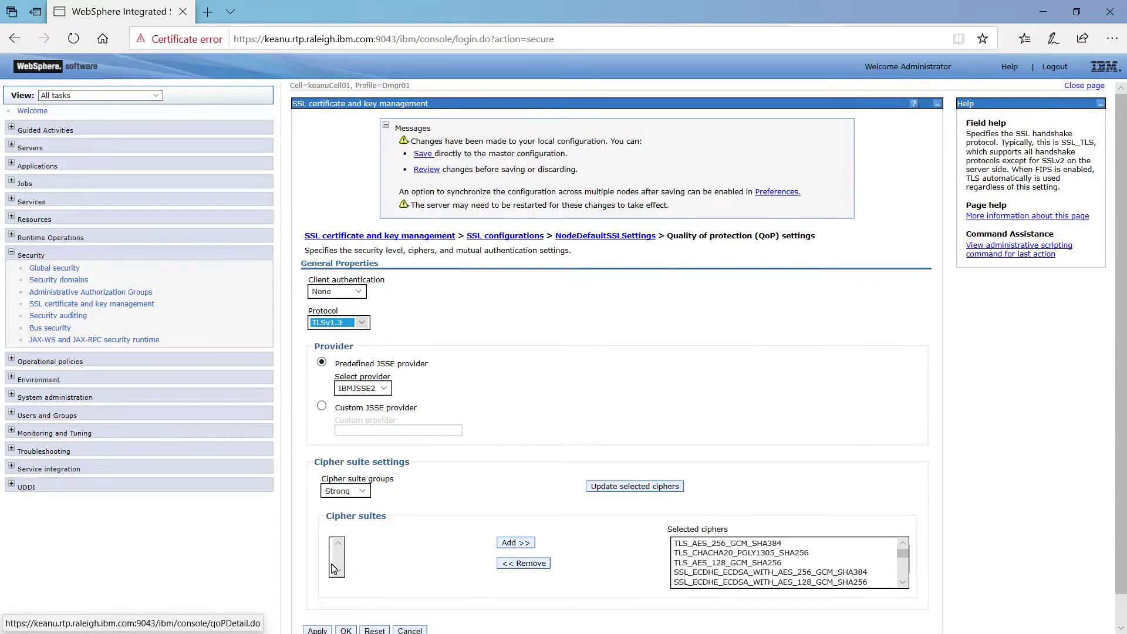
click(346, 630)
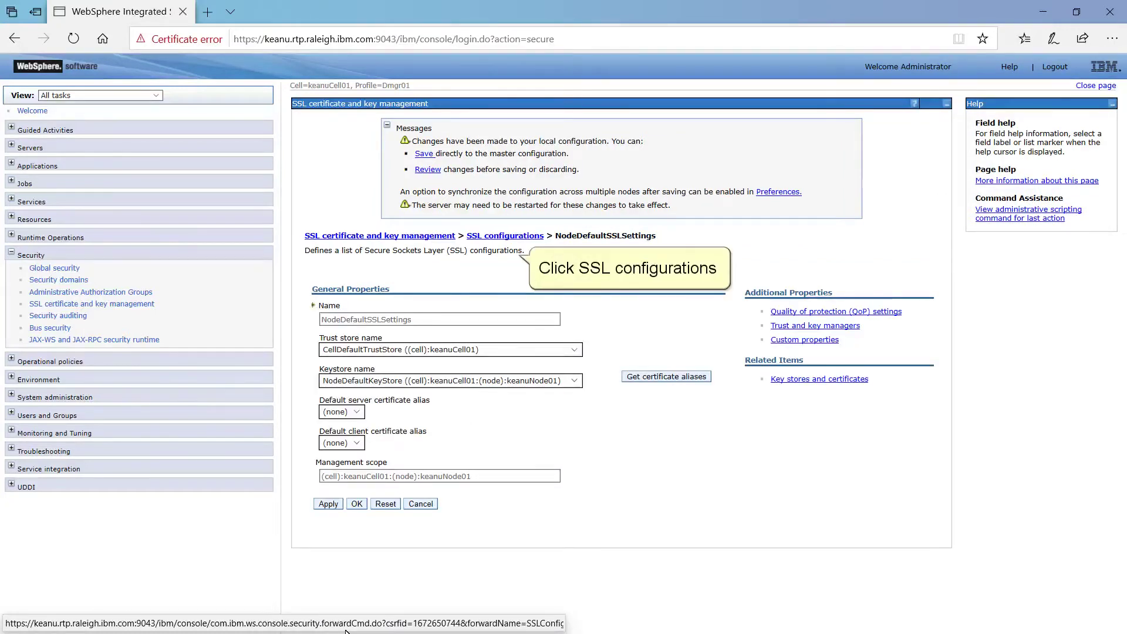
- Back in SSL configurations, switch the XDADefaultSSLSettings QoP protocol to TLSv1.3 and confirm
click(503, 236)
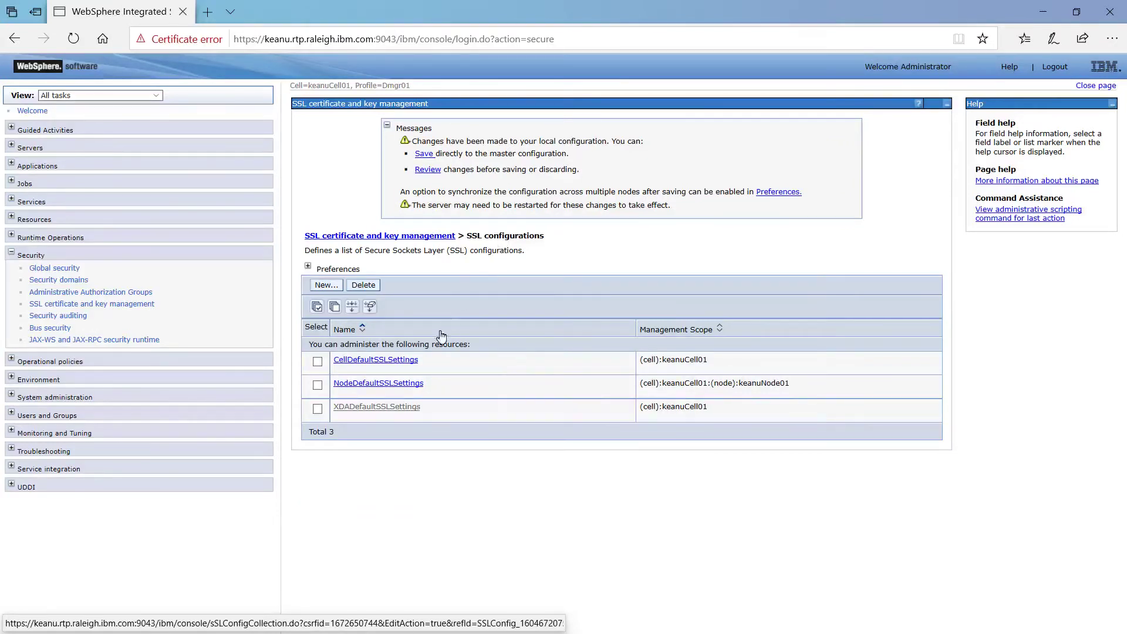
click(365, 408)
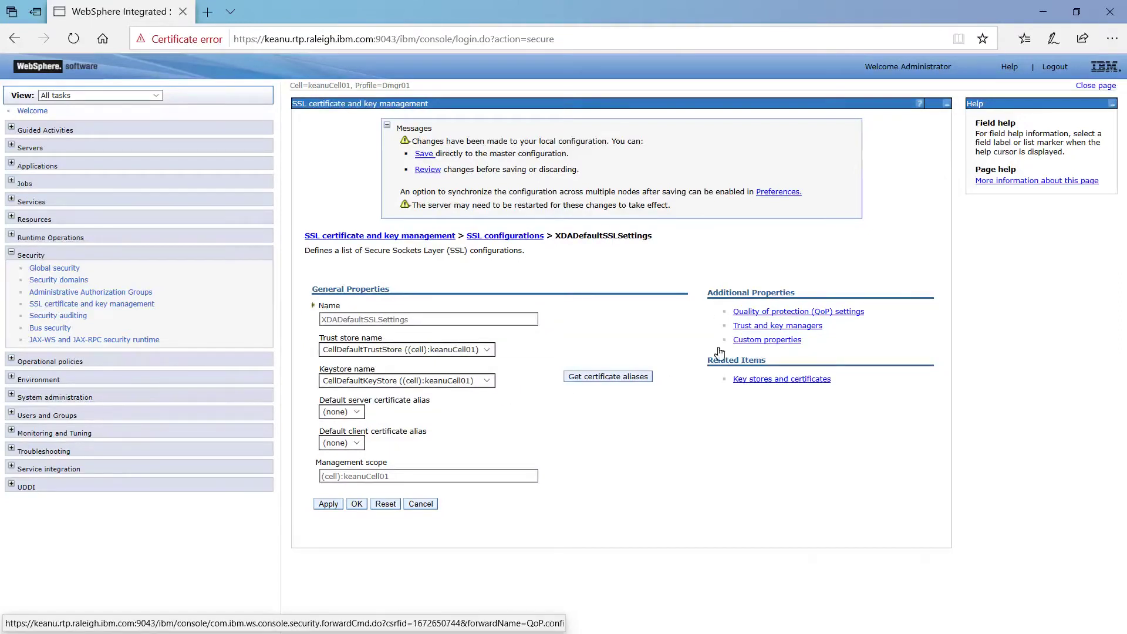
click(790, 315)
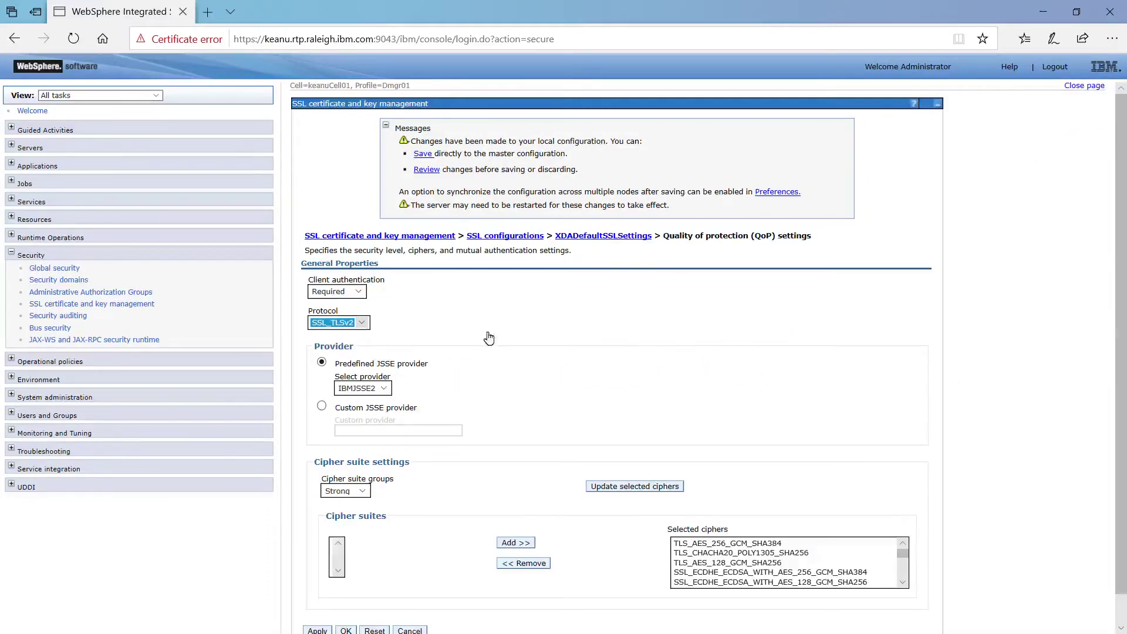
click(338, 323)
click(337, 372)
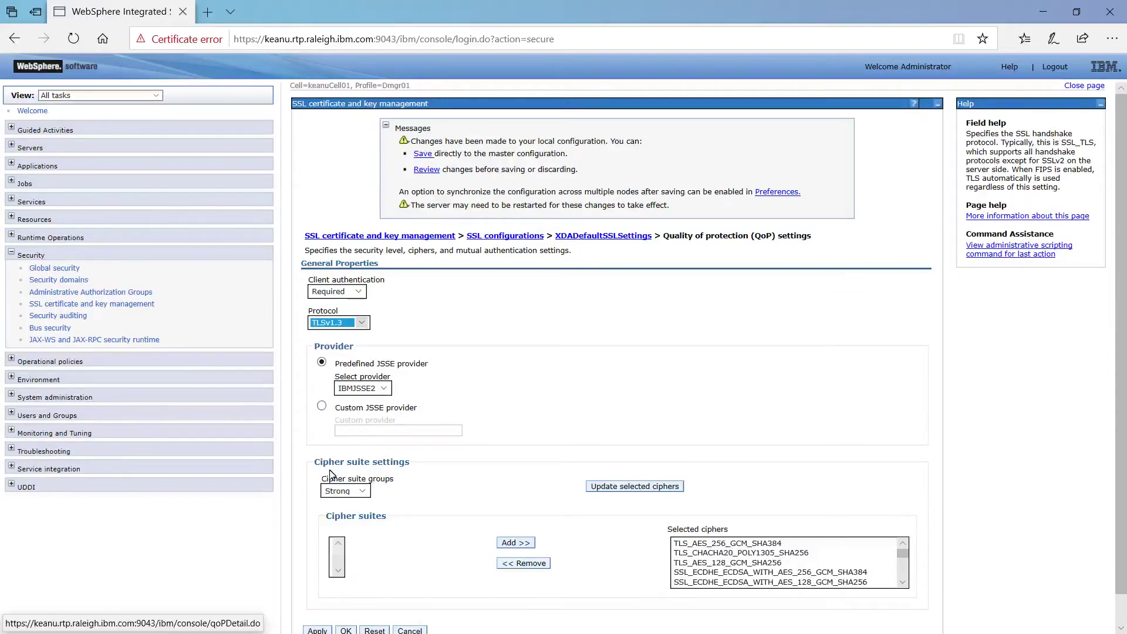
click(346, 630)
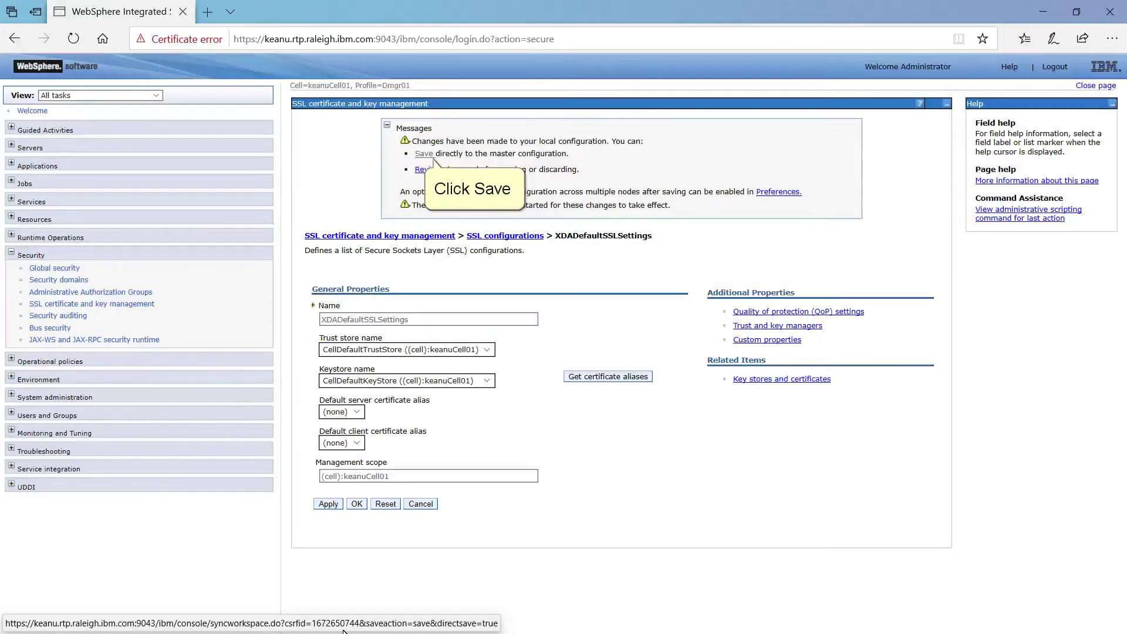
- Save the TLSv1.3 changes to the master configuration and log out
click(424, 153)
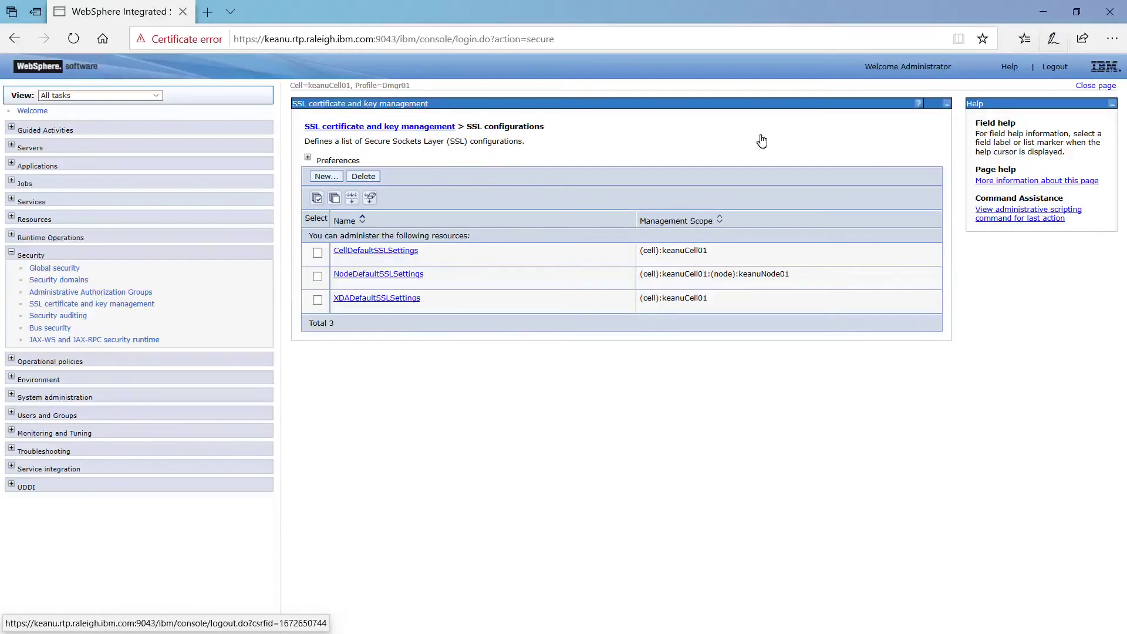
click(1049, 69)
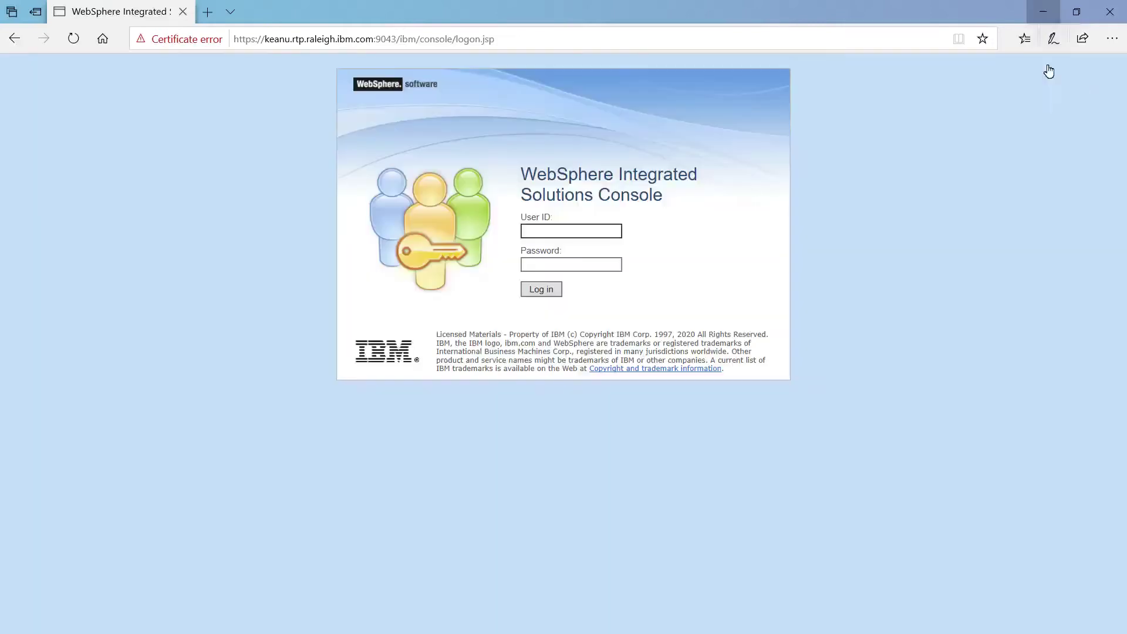
- From the desktop, open the DMGR properties folder and bring up ssl.client.props' context menu
click(1049, 11)
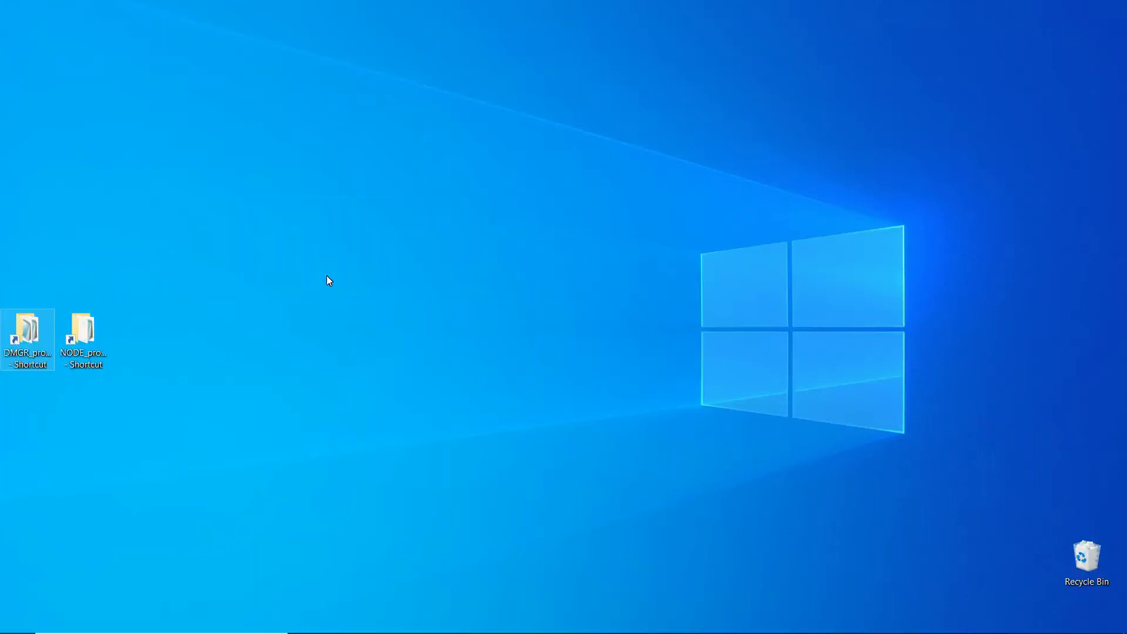
double_click(27, 332)
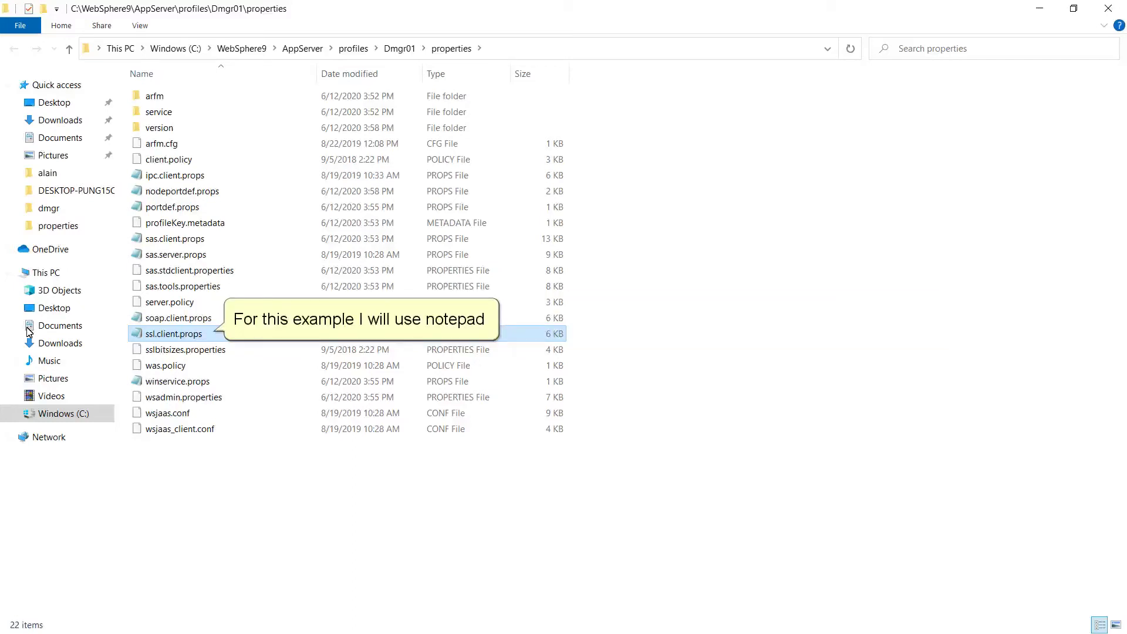
click(177, 336)
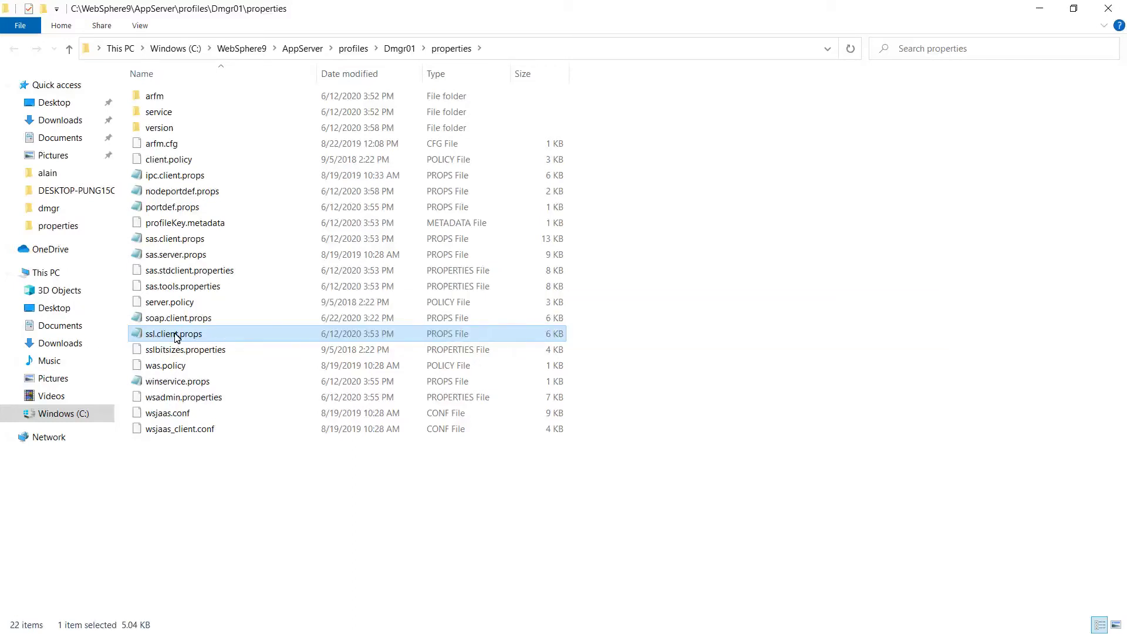
right_click(176, 336)
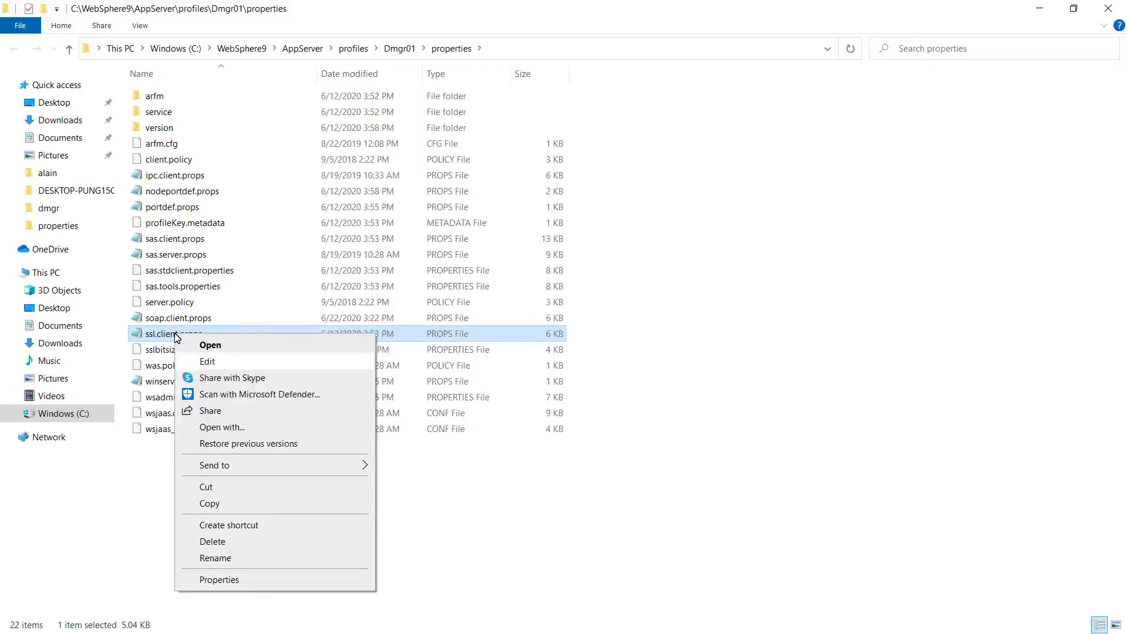
- Edit the Dmgr01 ssl.client.props, replacing SSL_TLSv2 with TLSv1.3 for com.ibm.ssl.protocol, and save
click(209, 363)
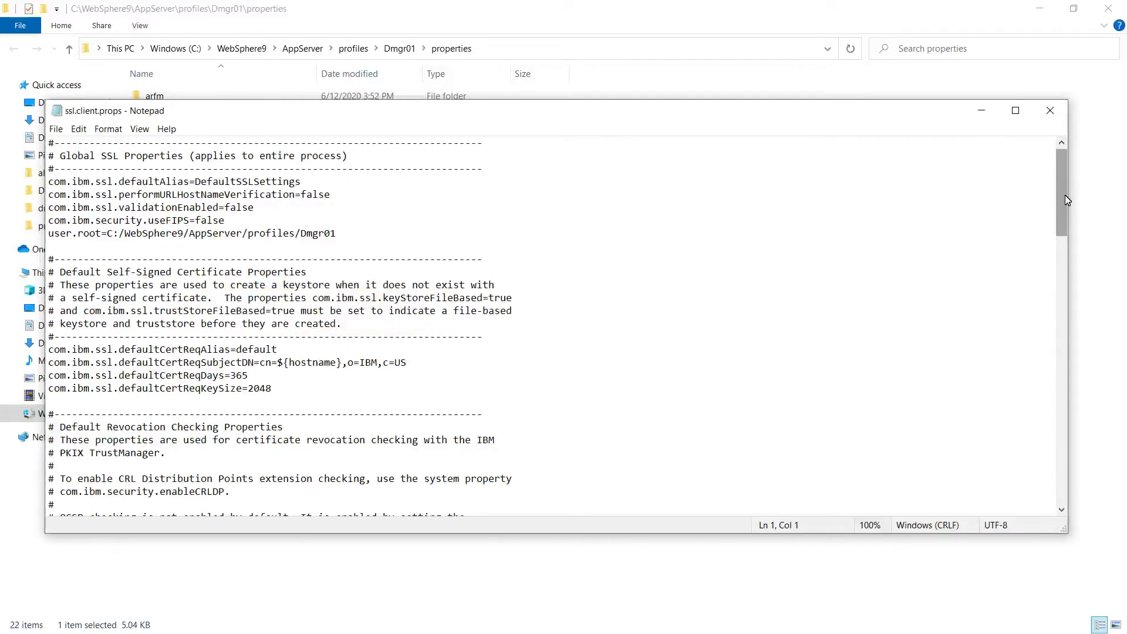
drag(1062, 201, 1107, 315)
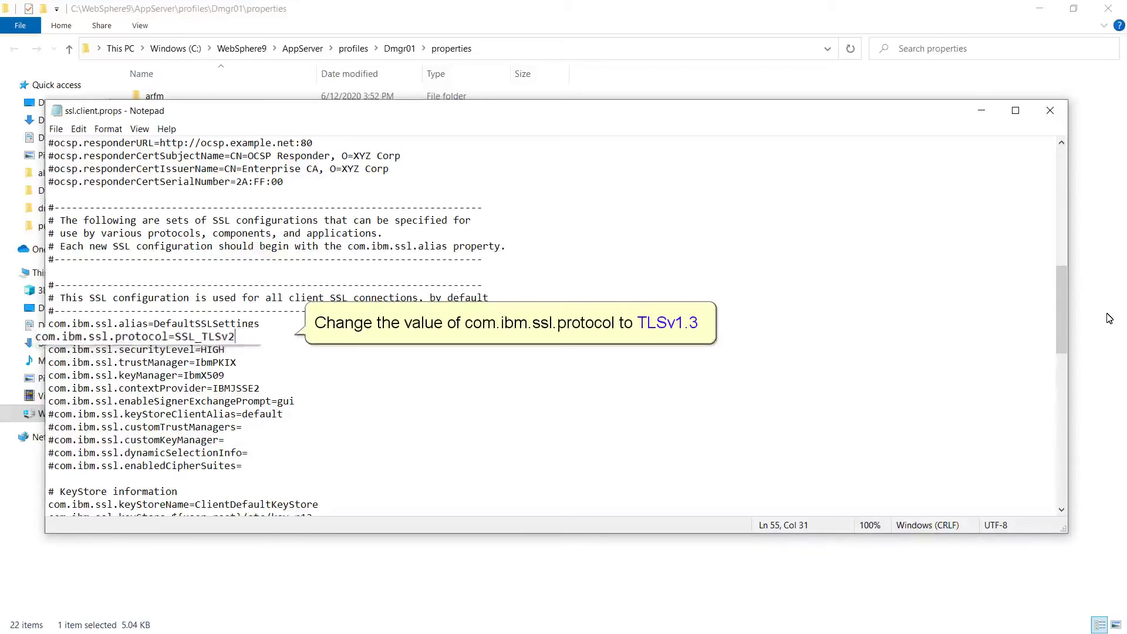
key(BackSpace)
key(BackSpace)
key(BackSpace)
key(BackSpace)
key(BackSpace)
key(BackSpace)
key(BackSpace)
key(BackSpace)
key(BackSpace)
text(TLS)
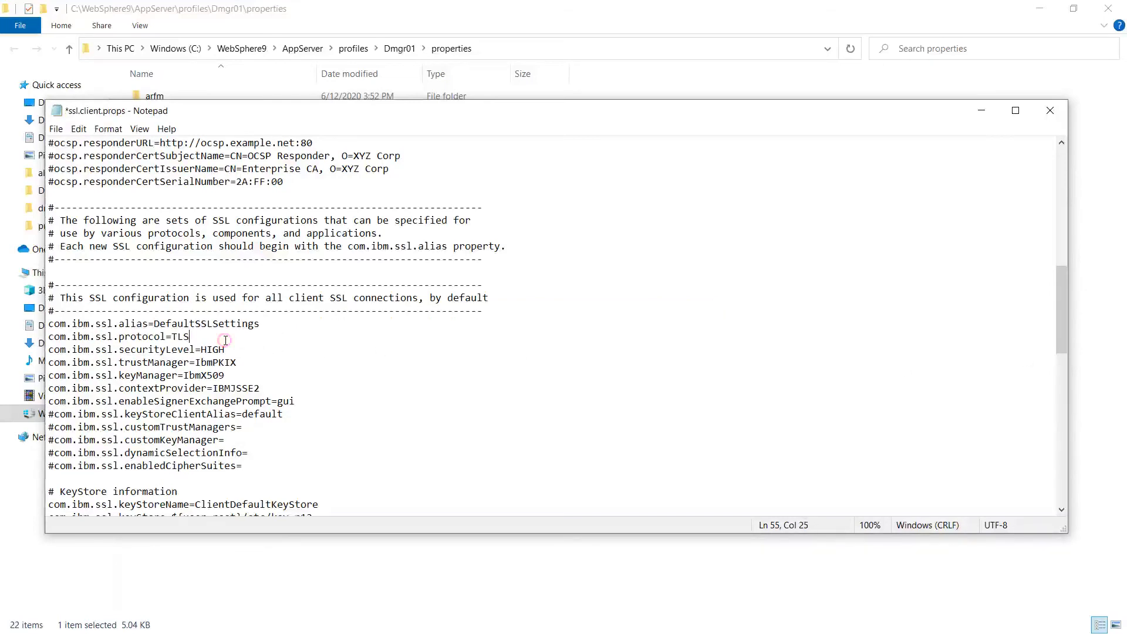
text(v1.3)
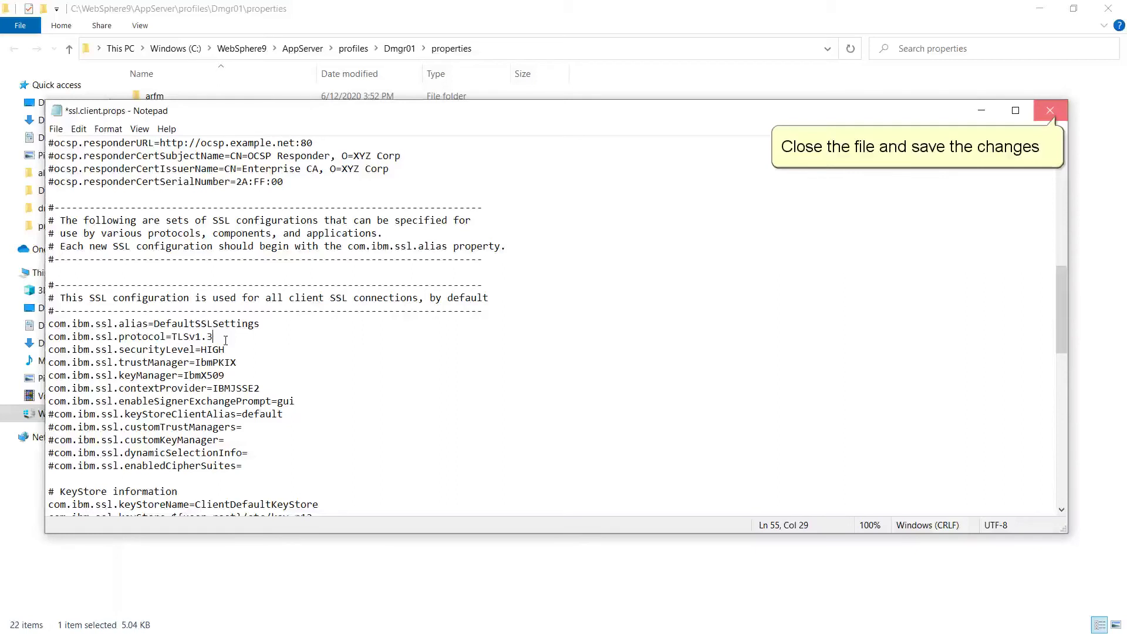
click(1056, 119)
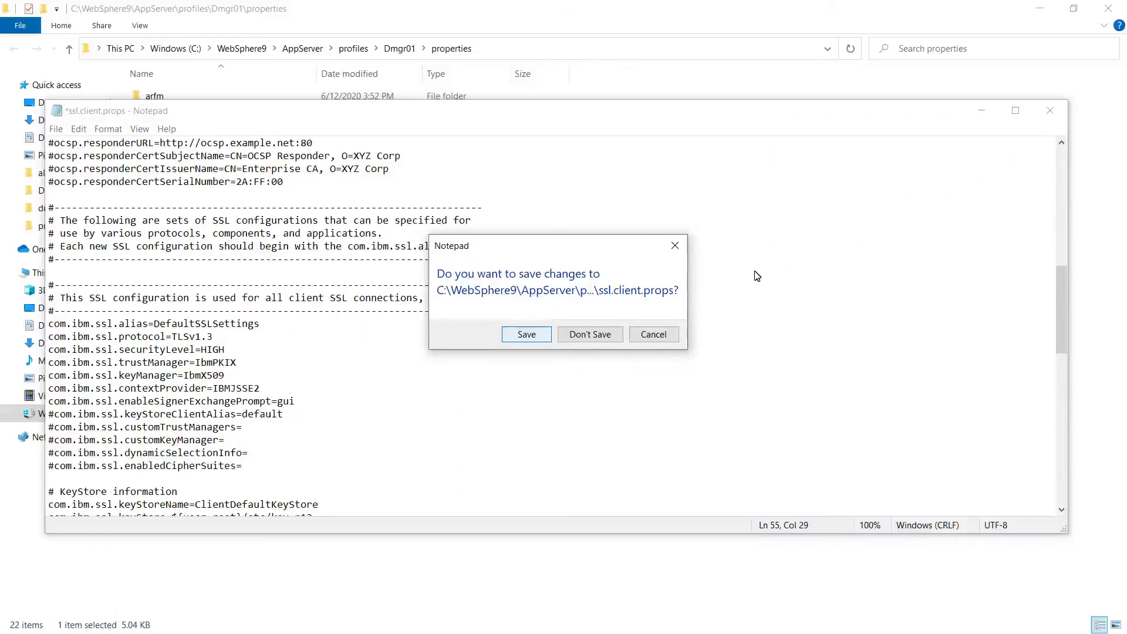
click(527, 335)
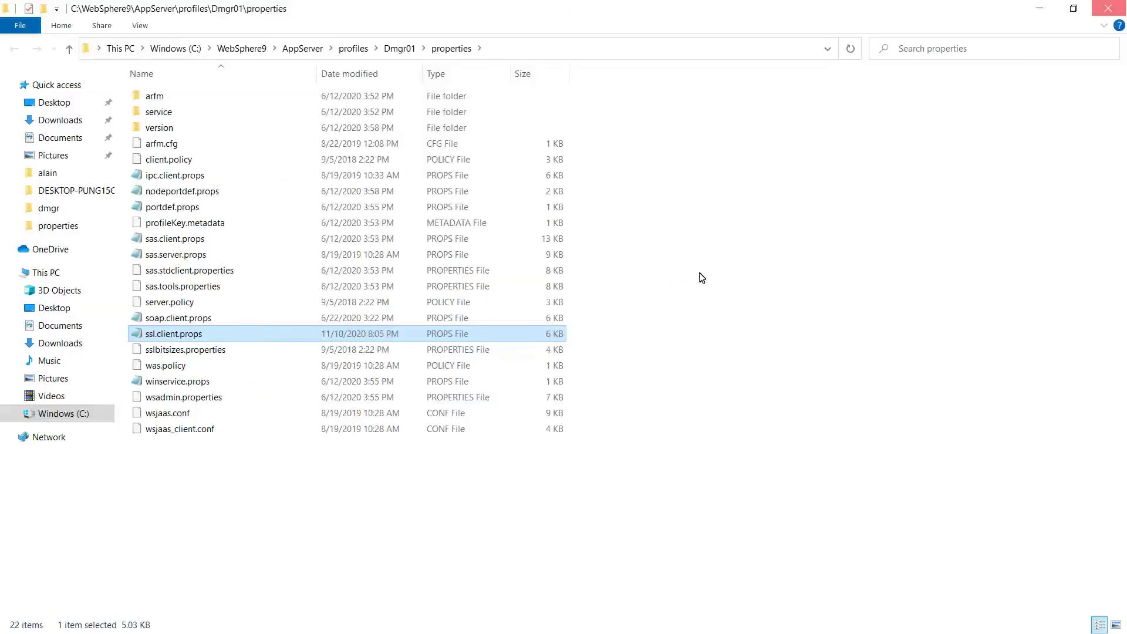
- Close the Dmgr01 folder, open the NODE properties folder, and bring up ssl.client.props' context menu
click(1108, 12)
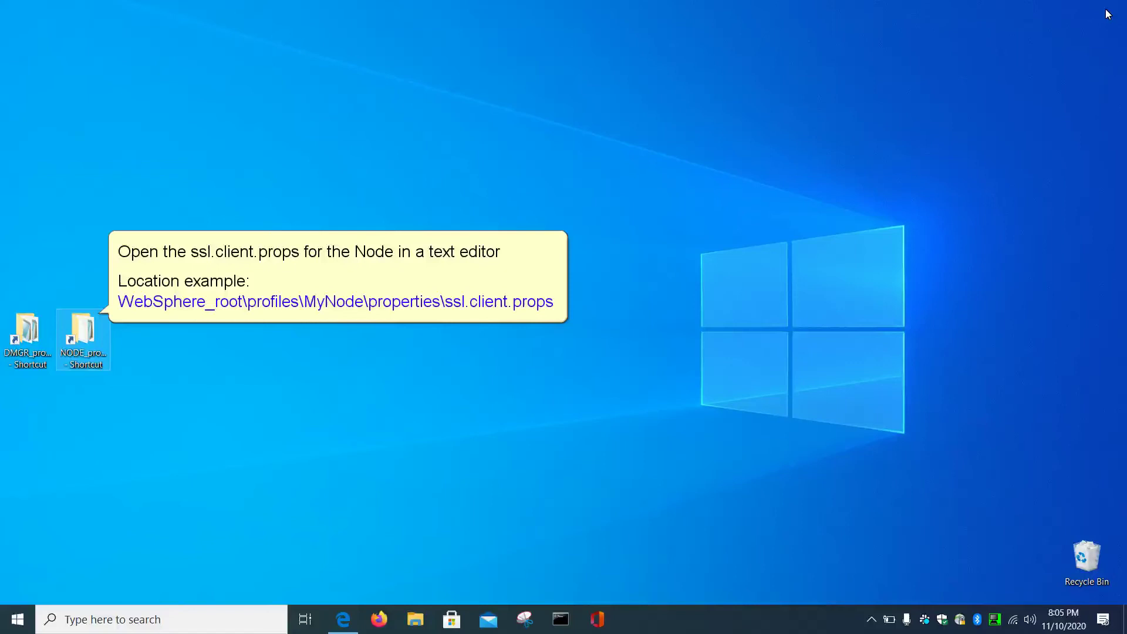
click(82, 346)
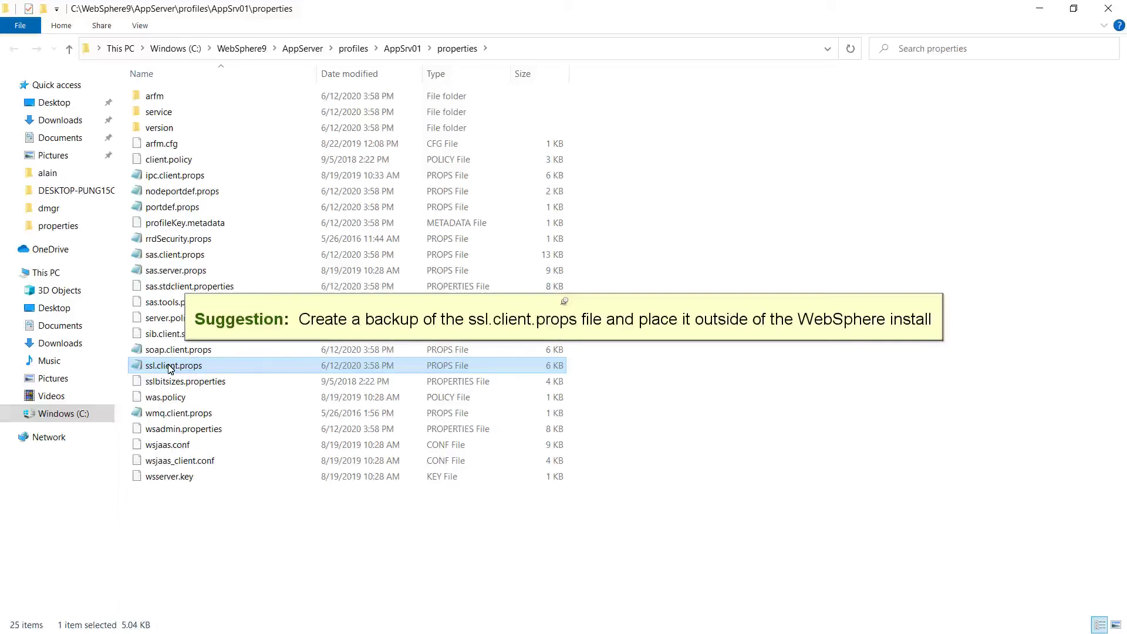
right_click(169, 367)
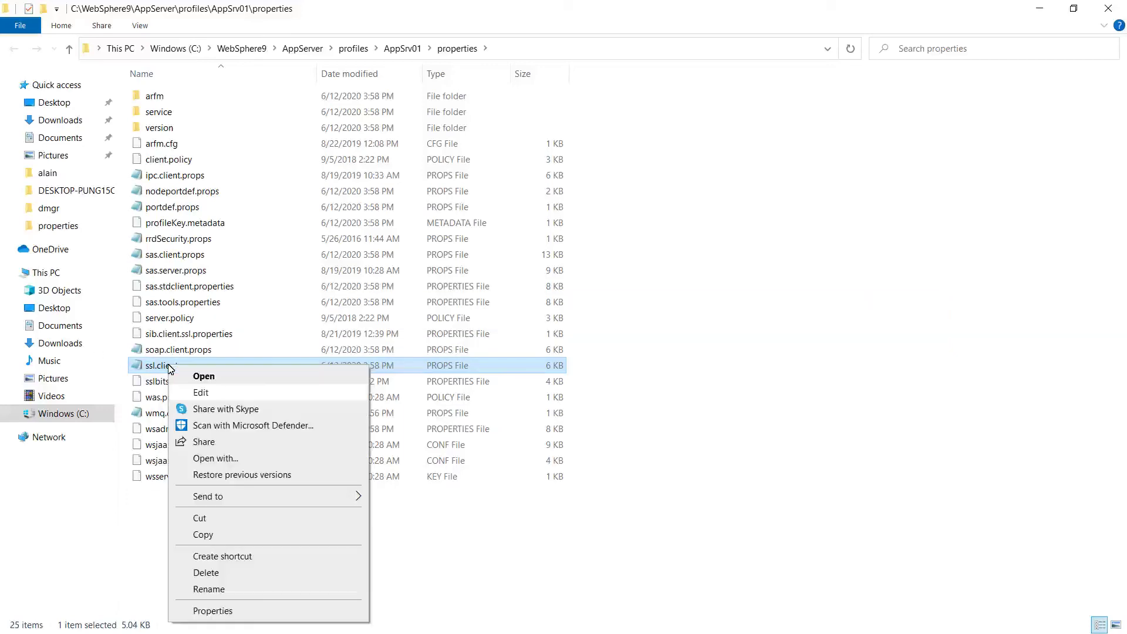
- Change the AppSrv01 ssl.client.props protocol from SSL_TLSv2 to TLSv1.3, save, and close Explorer
click(202, 393)
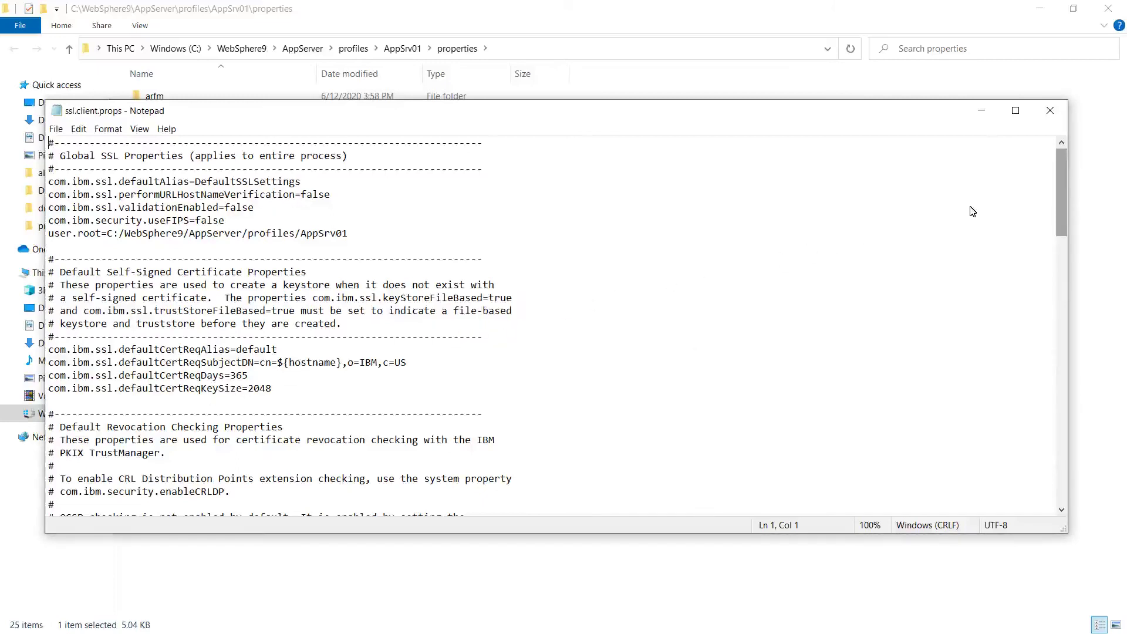
drag(1062, 184, 1060, 304)
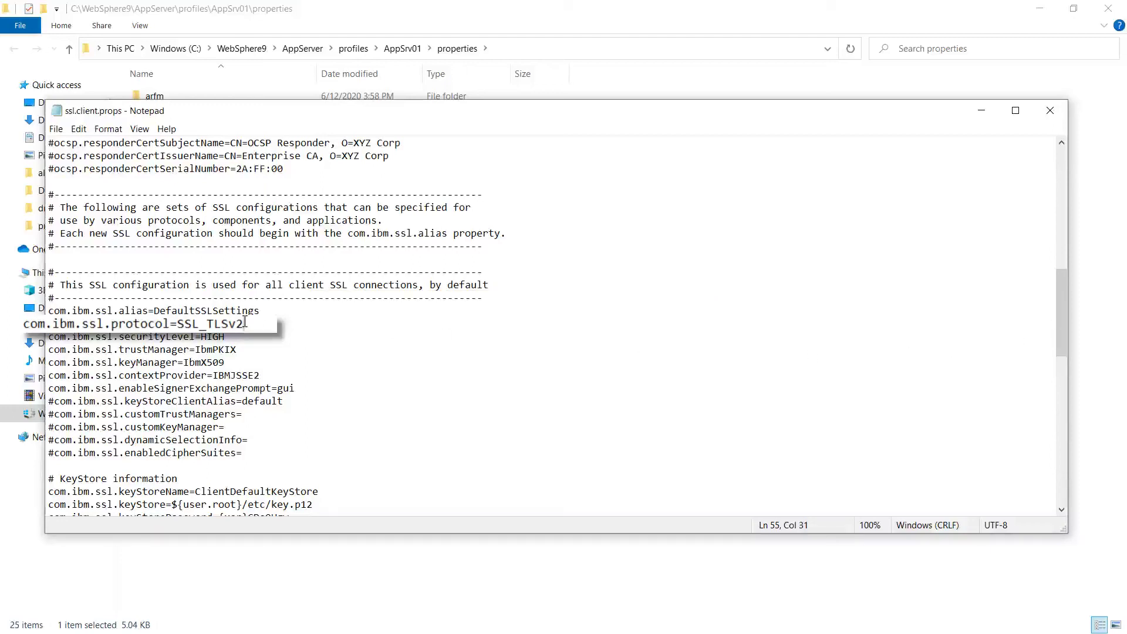
key(BackSpace)
key(BackSpace)
key(BackSpace)
key(BackSpace)
key(BackSpace)
key(BackSpace)
key(BackSpace)
key(BackSpace)
key(BackSpace)
text(TLSv1.3)
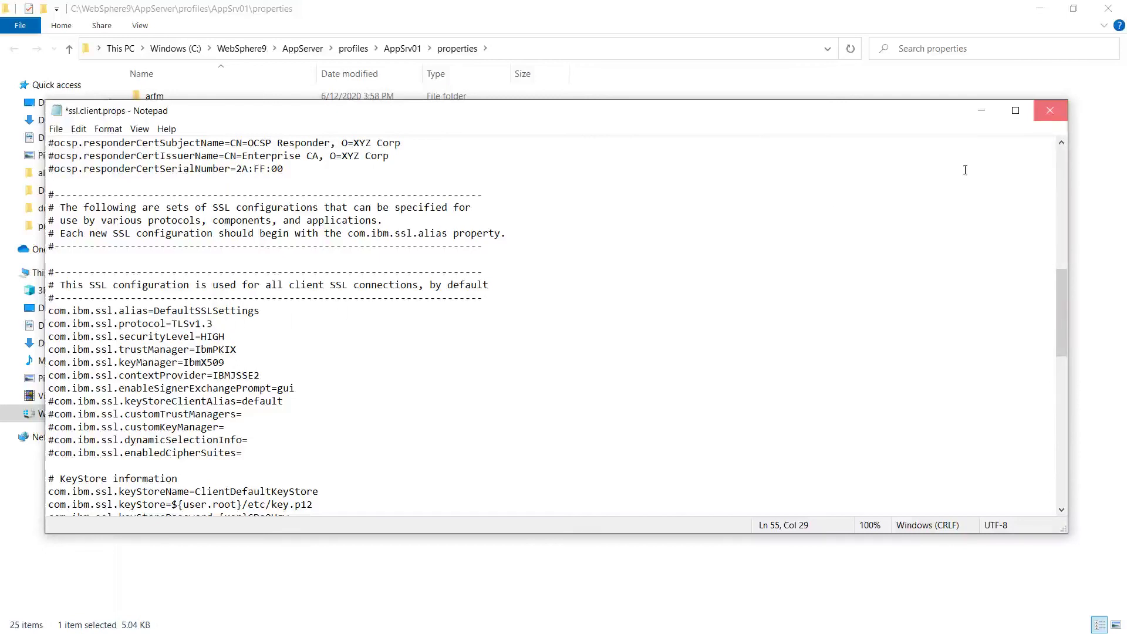
click(1048, 112)
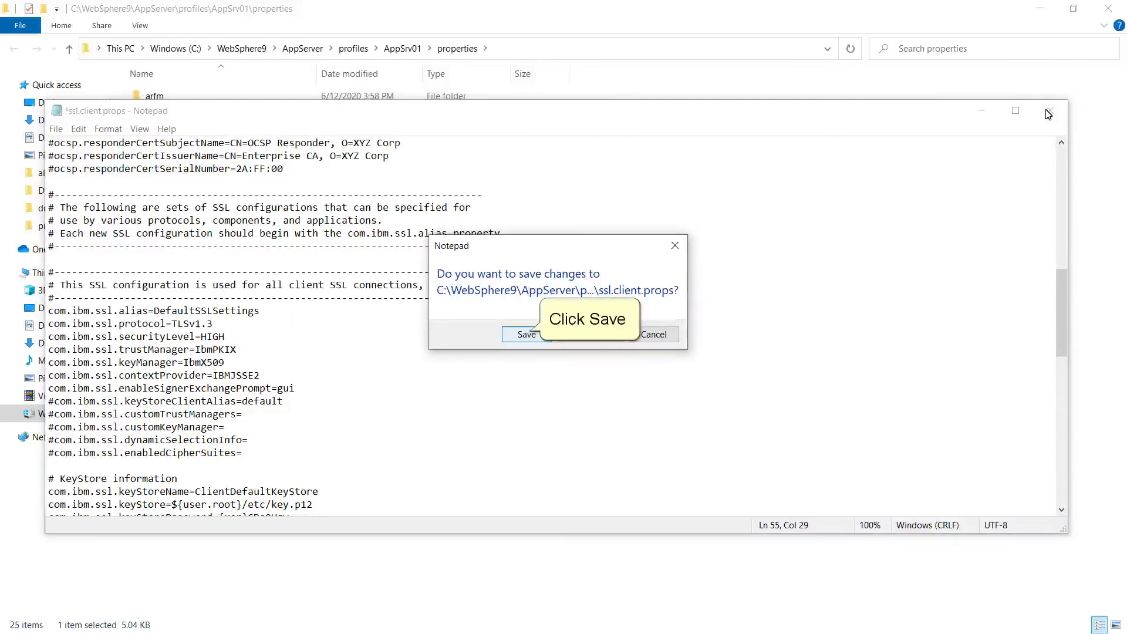
click(529, 335)
click(528, 335)
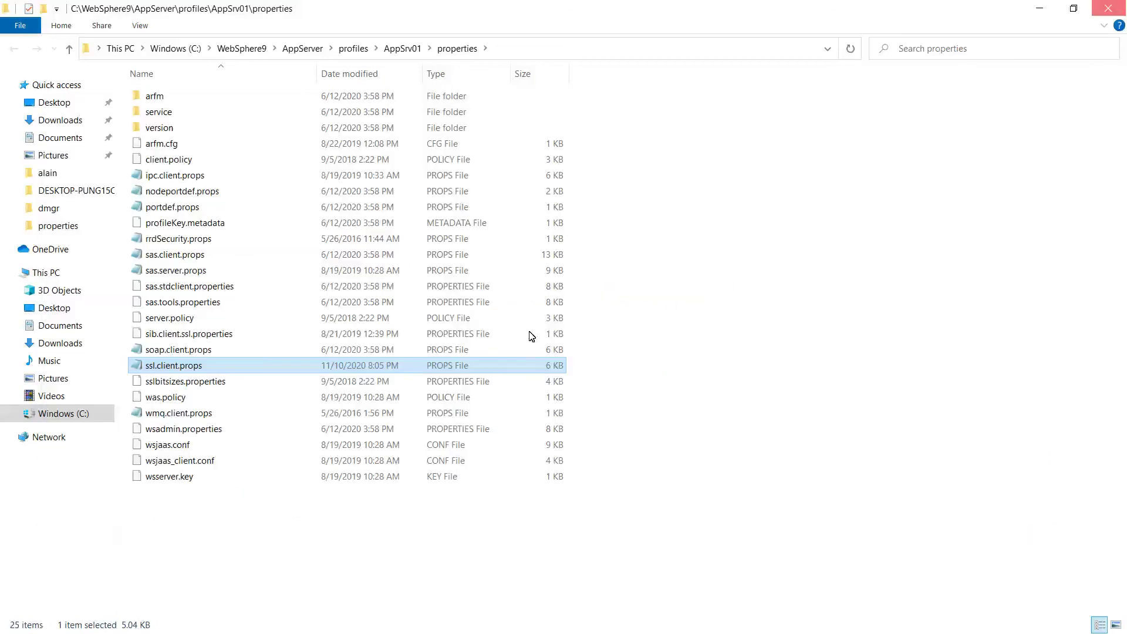
click(1107, 9)
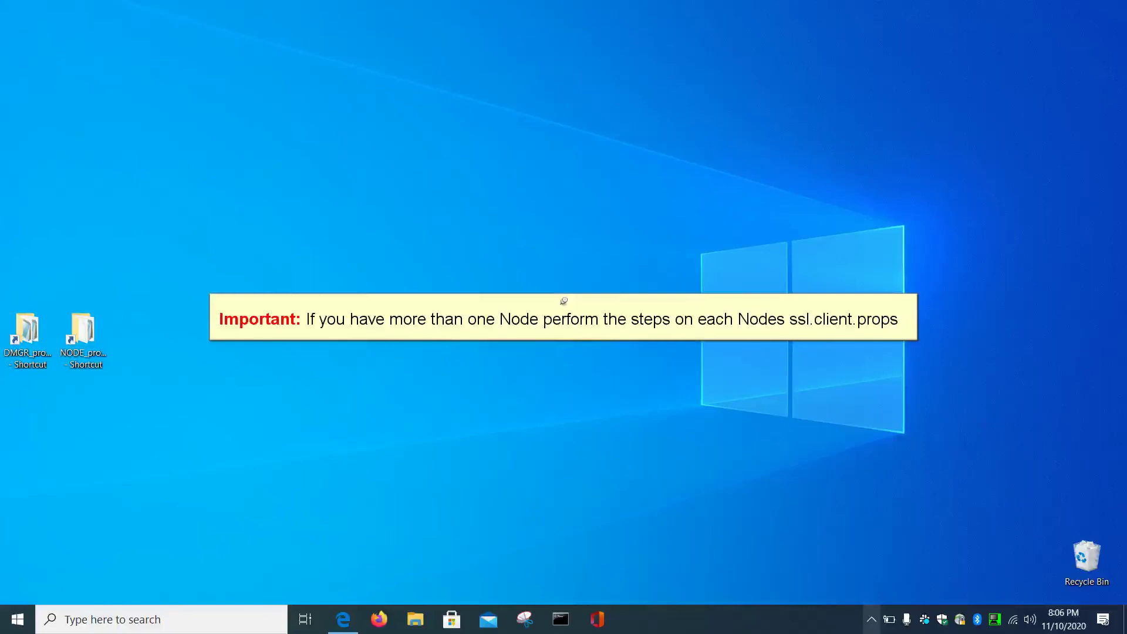